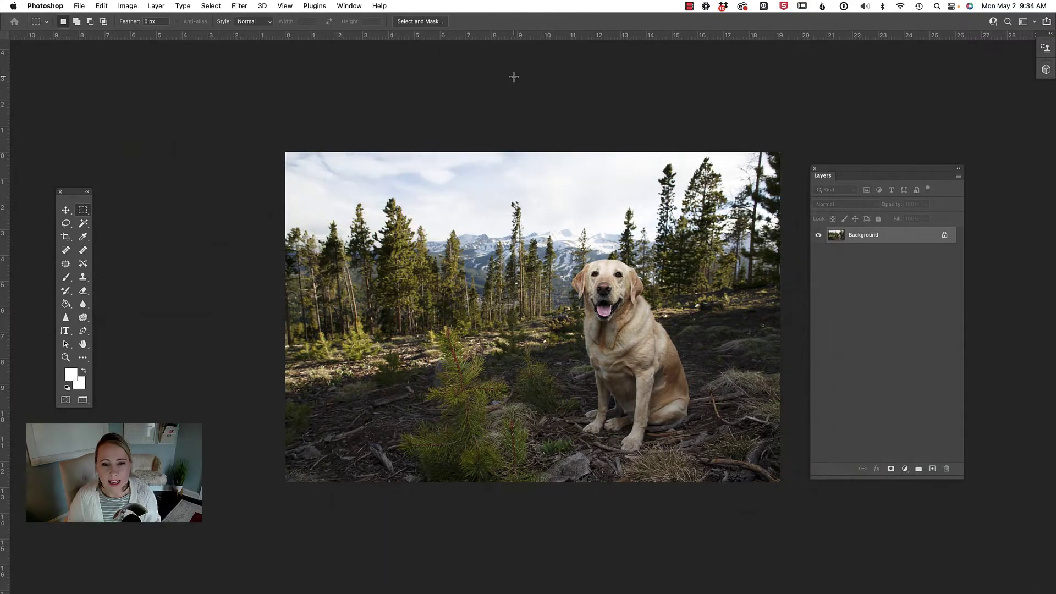
# Open Filter > Neural Filters on the dog photo.
pyautogui.click(240, 6)
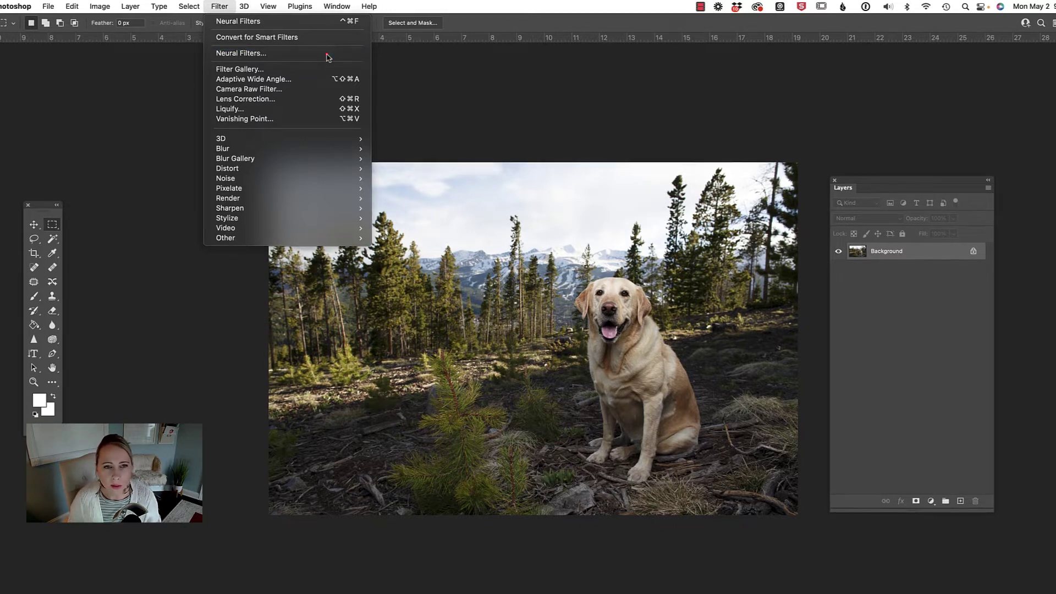
pyautogui.click(328, 57)
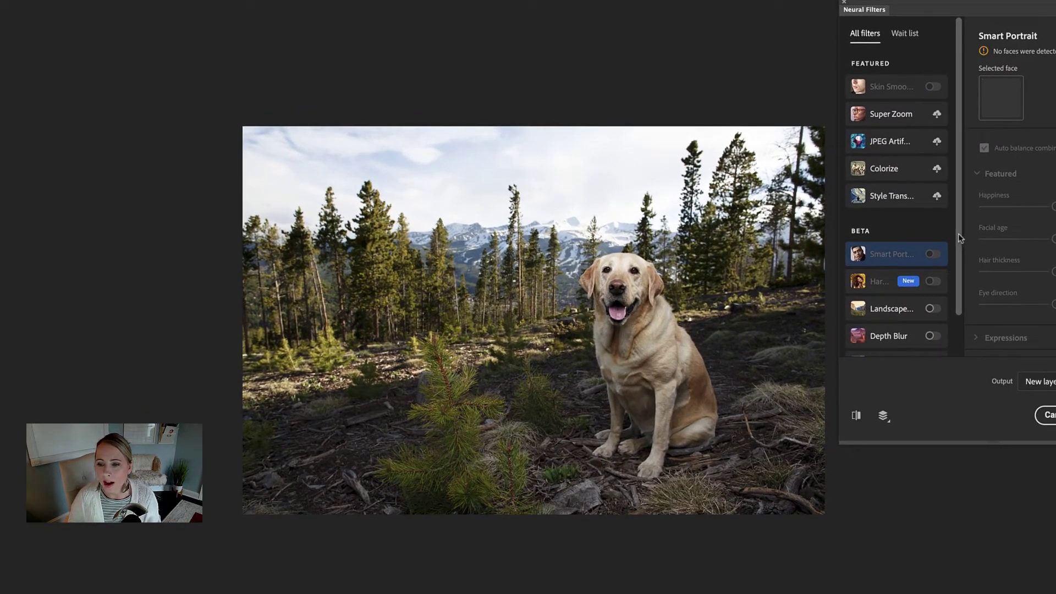
# Scroll the filter list to Depth Blur and switch it on to soften the forest behind the dog.
pyautogui.moveTo(904, 242); pyautogui.dragTo(908, 287)
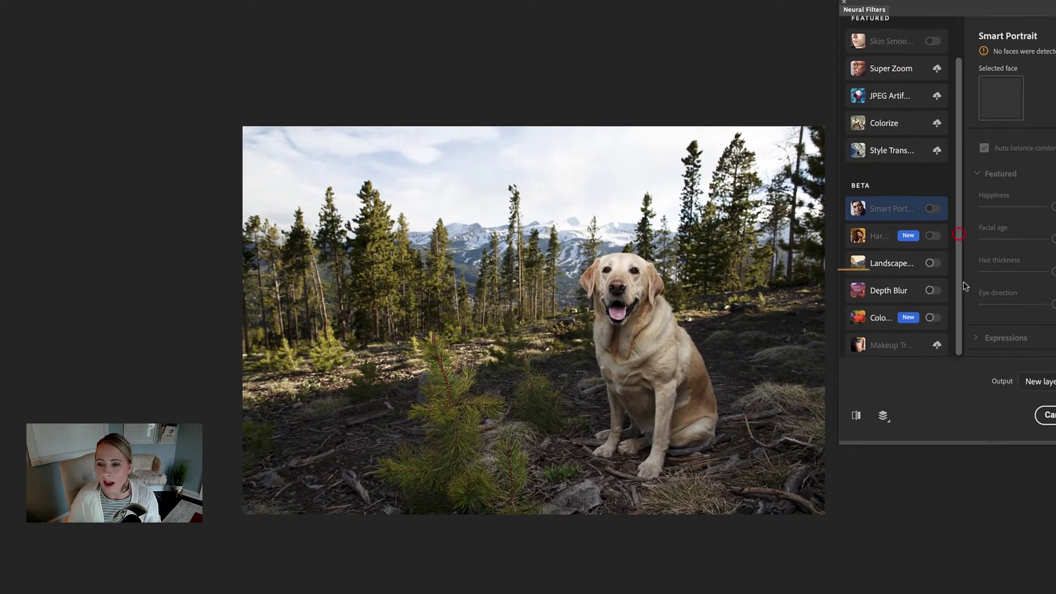
pyautogui.click(935, 292)
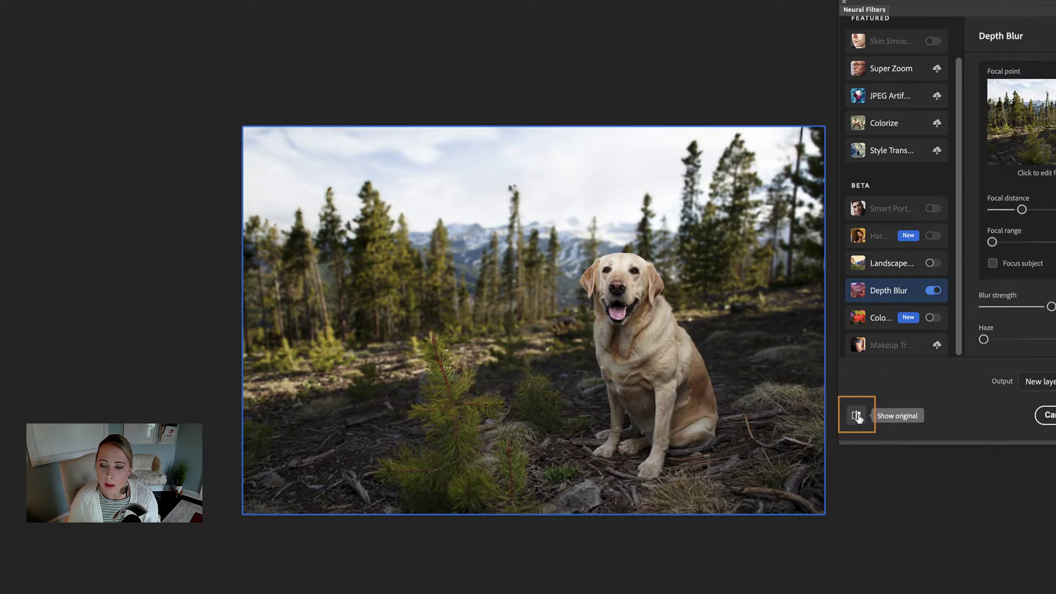
pyautogui.click(857, 416)
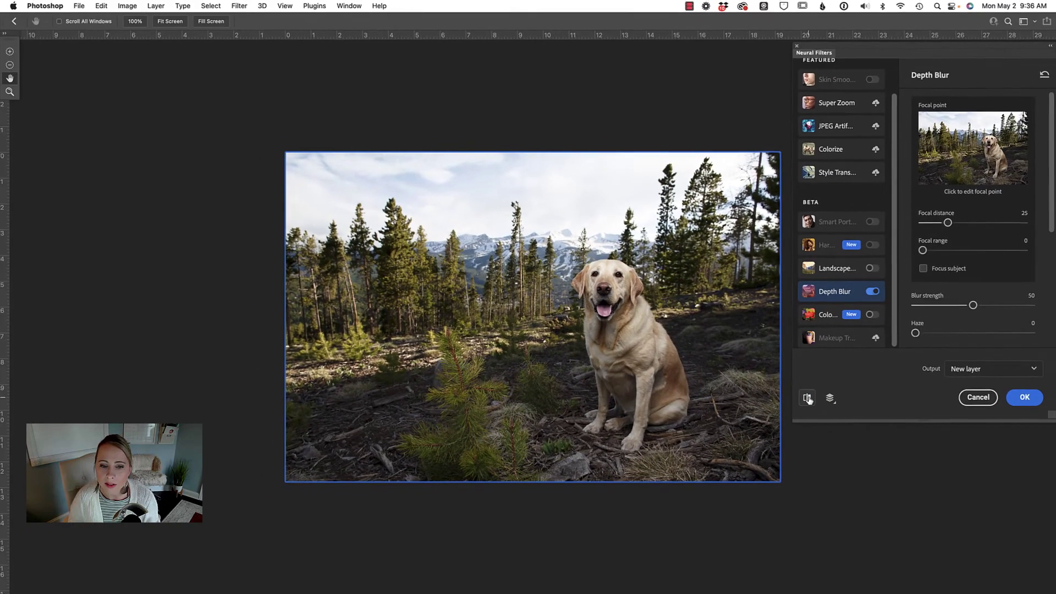
pyautogui.click(808, 399)
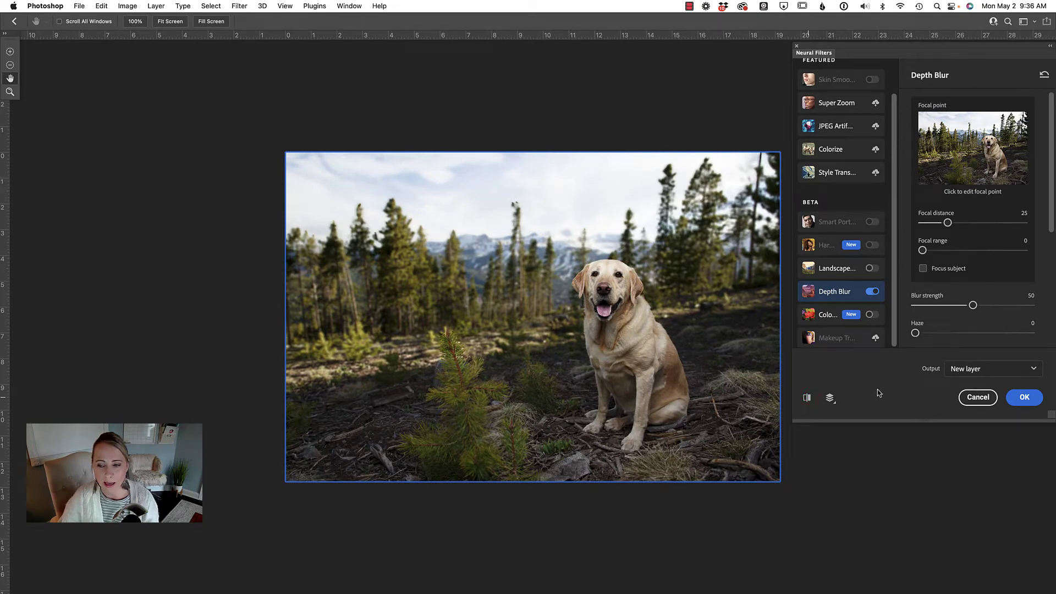
pyautogui.click(807, 399)
pyautogui.click(807, 399)
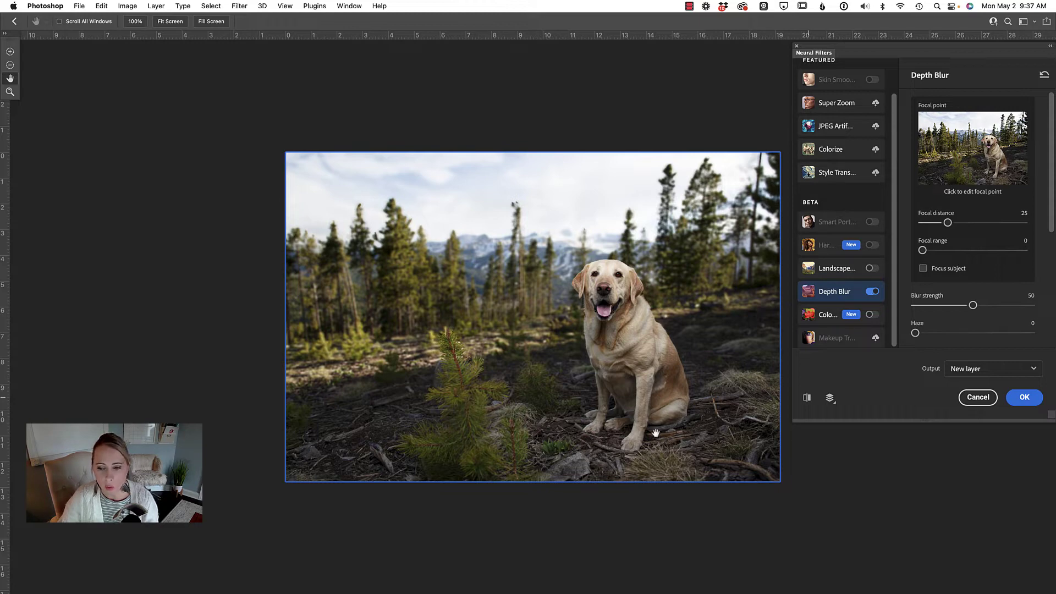
pyautogui.click(806, 399)
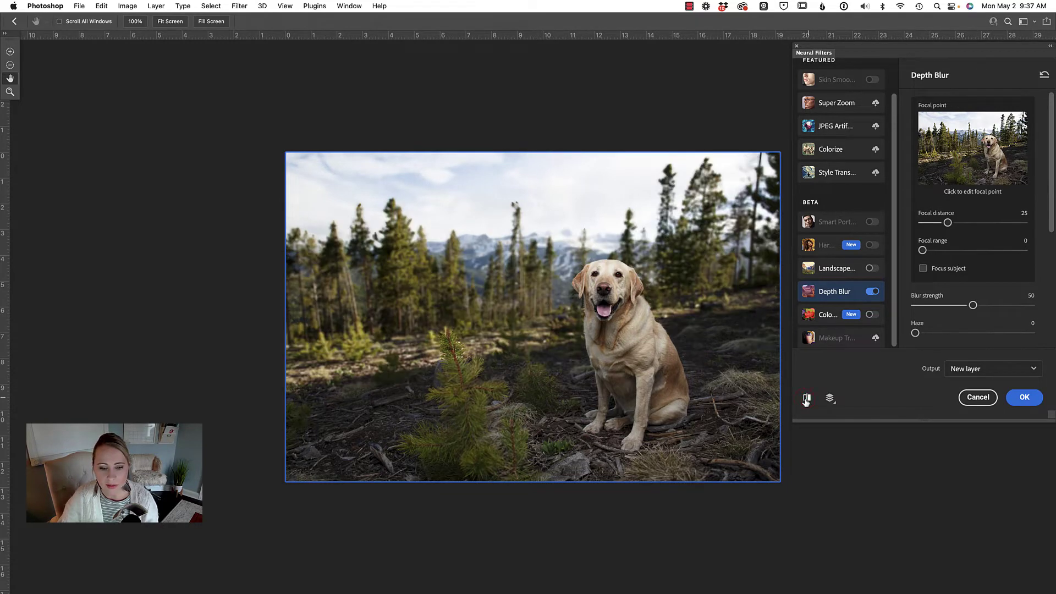
pyautogui.click(806, 400)
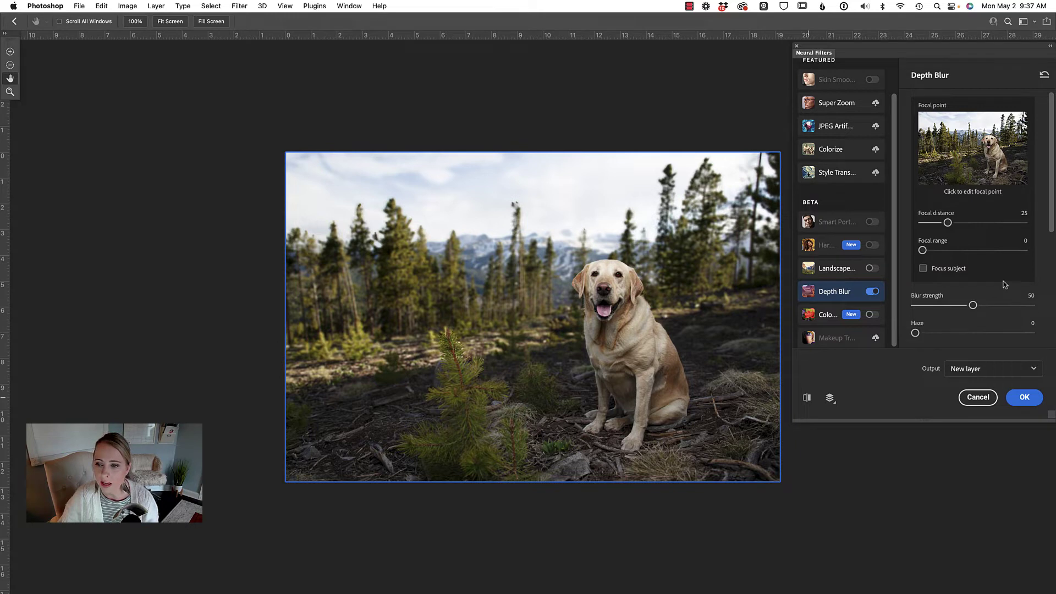
# Try Depth Blur's focal distance at 81, then settle it at 21.
pyautogui.click(947, 223)
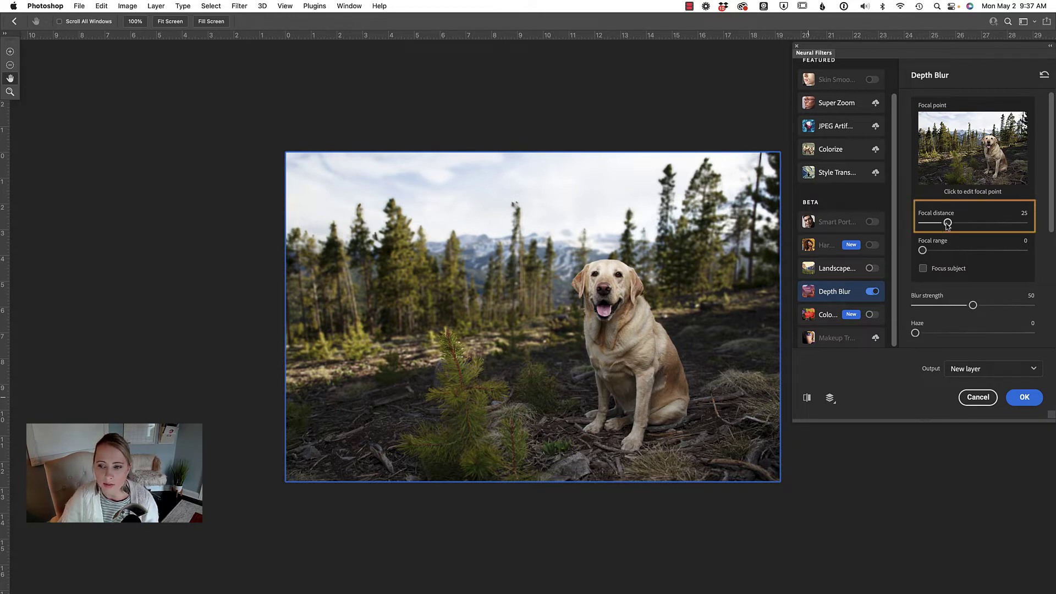
pyautogui.moveTo(947, 225); pyautogui.dragTo(1005, 225)
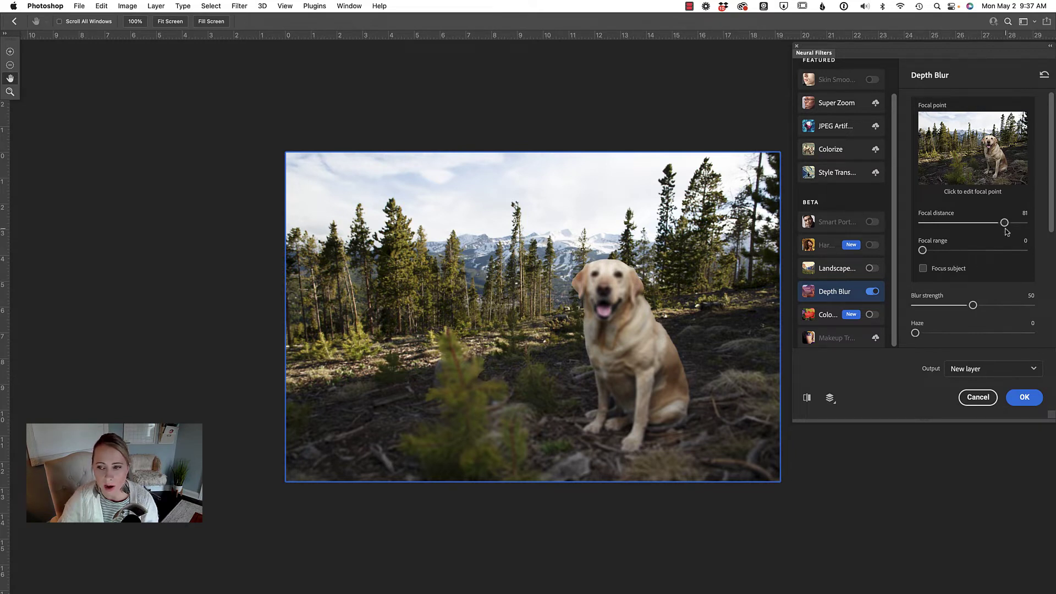
pyautogui.moveTo(1005, 224); pyautogui.dragTo(943, 226)
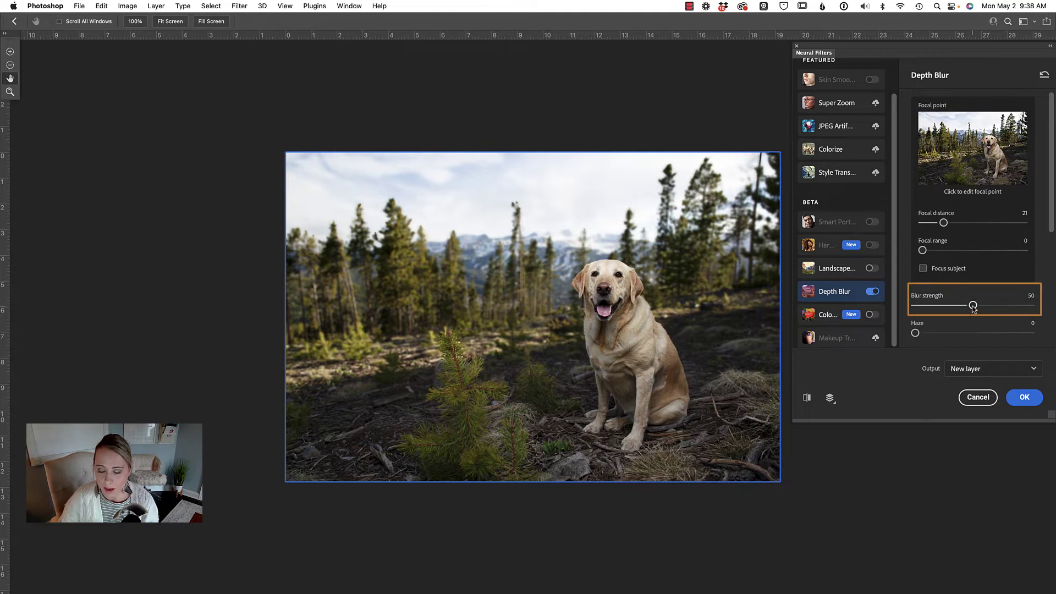
# Raise blur strength to 94, compare against the original, then lower it to 37.
pyautogui.moveTo(972, 305); pyautogui.dragTo(1025, 307)
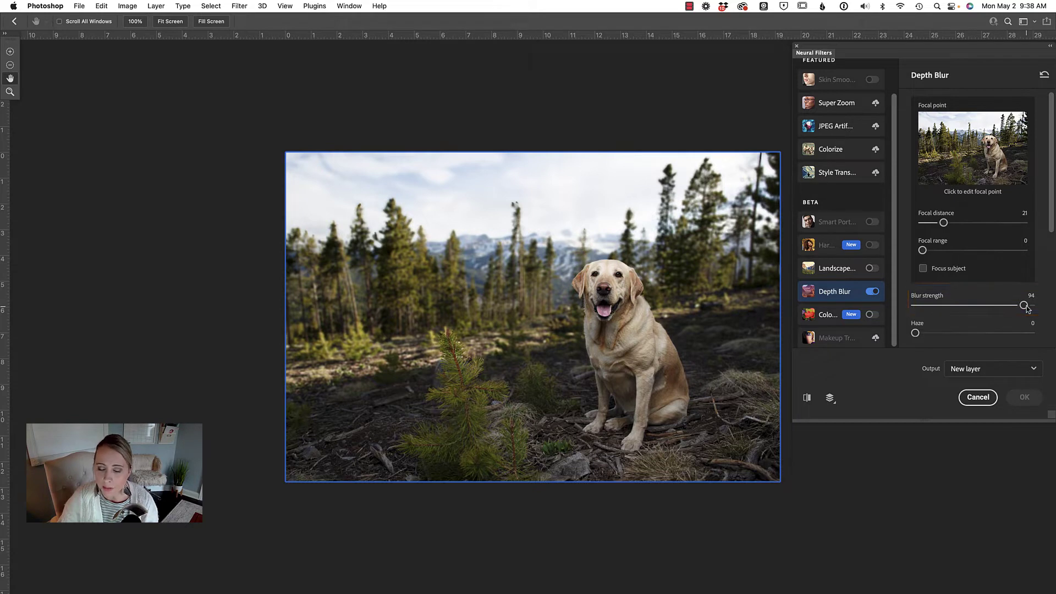
pyautogui.click(807, 400)
pyautogui.click(807, 399)
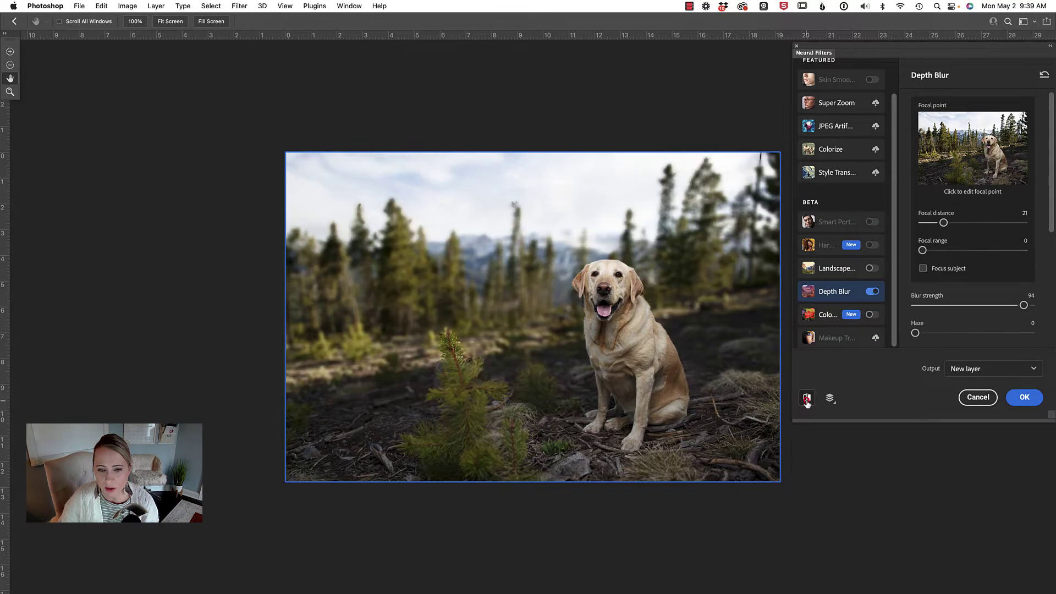
pyautogui.click(807, 398)
pyautogui.click(807, 398)
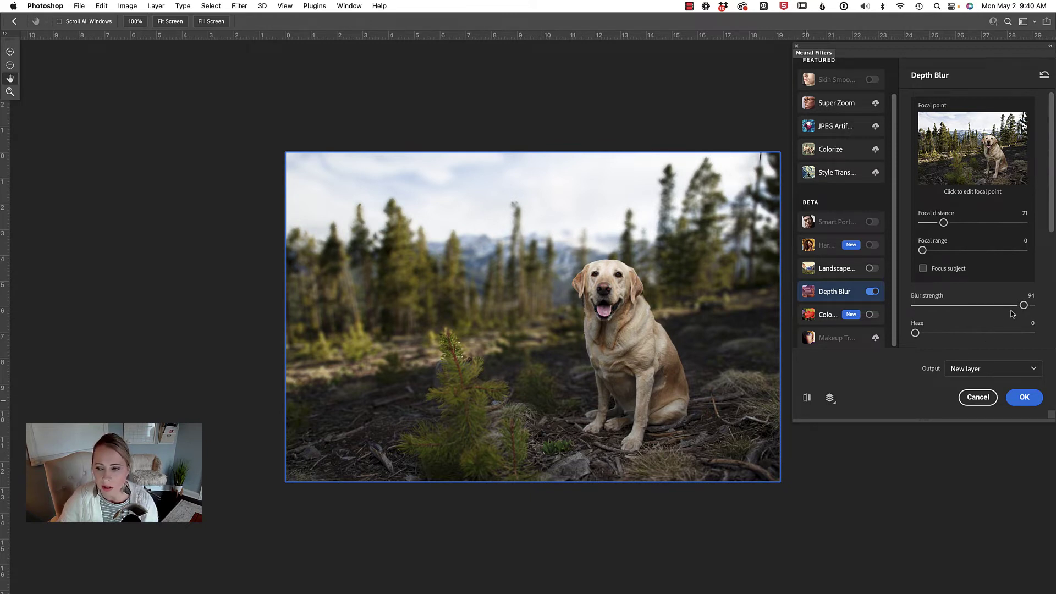
pyautogui.moveTo(1024, 306); pyautogui.dragTo(958, 308)
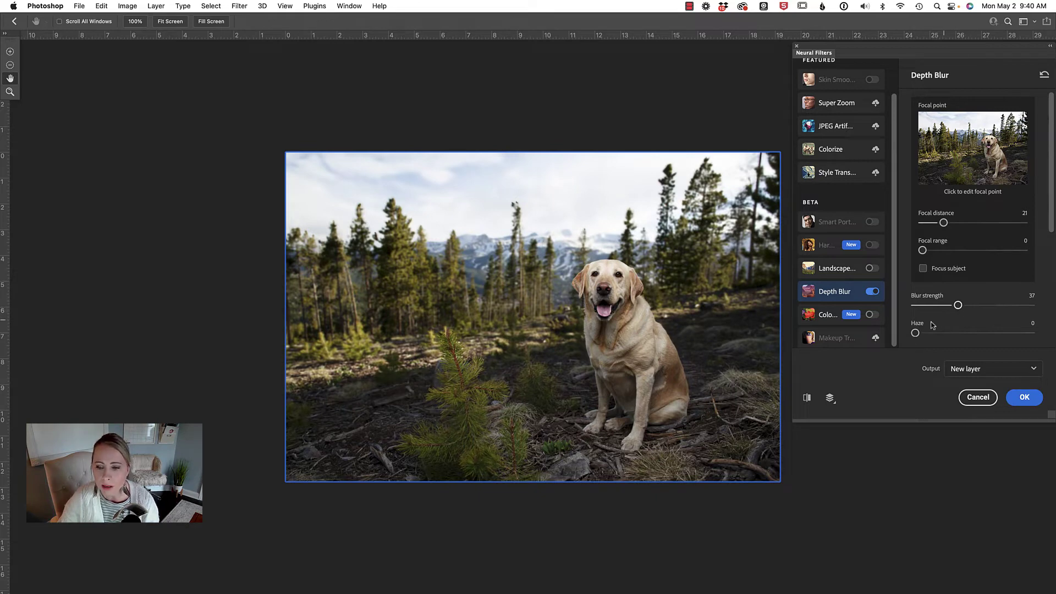
pyautogui.click(807, 398)
pyautogui.click(806, 398)
pyautogui.click(806, 398)
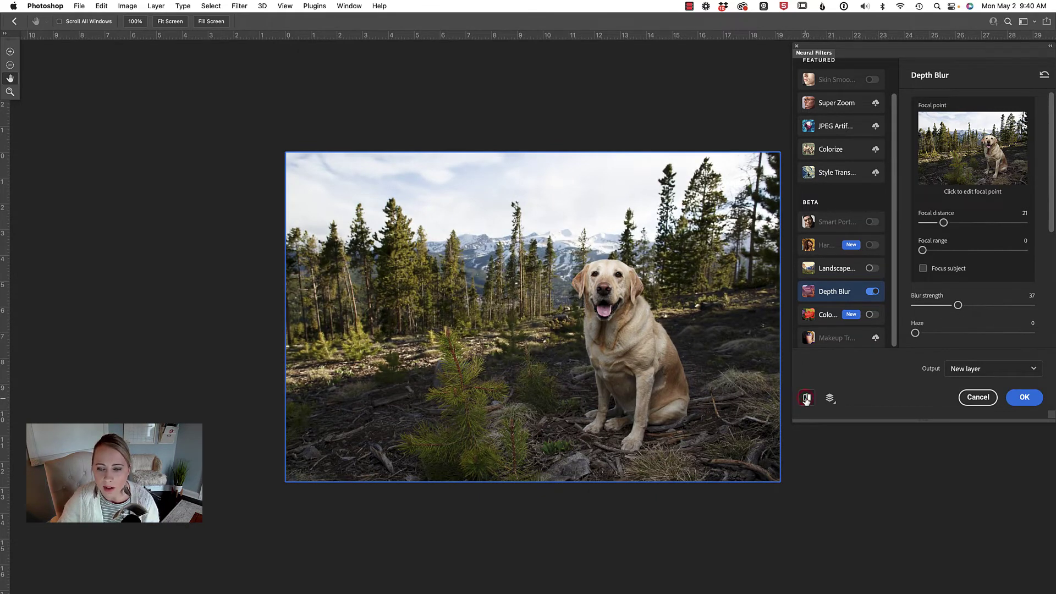
pyautogui.click(807, 398)
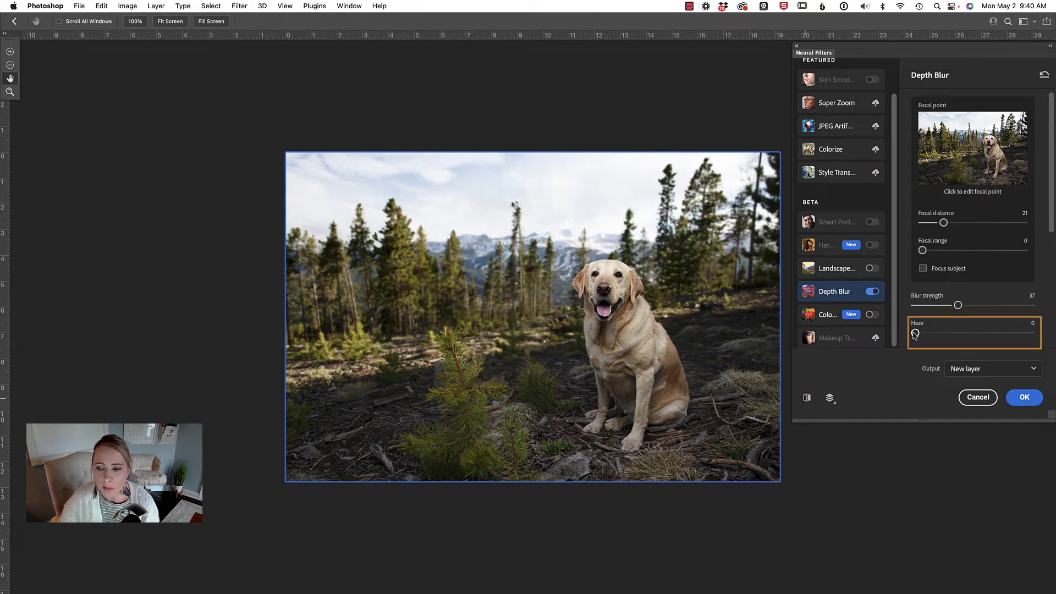
pyautogui.moveTo(916, 333); pyautogui.dragTo(1008, 335)
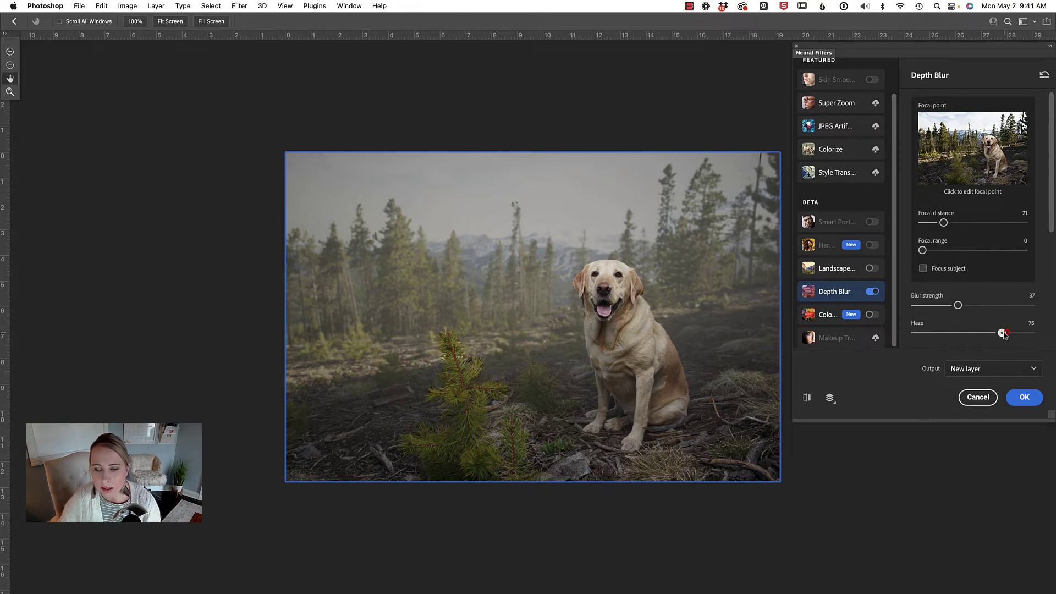
pyautogui.doubleClick(1007, 333)
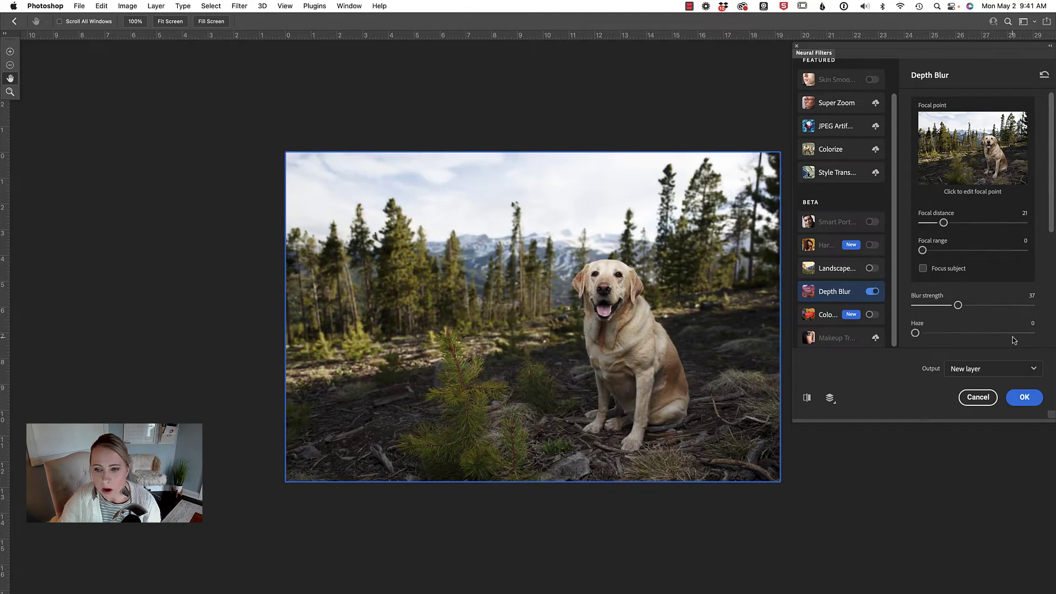
# Apply Depth Blur with Output set to New layer masked, then toggle Layer 1's visibility to compare.
pyautogui.click(830, 203)
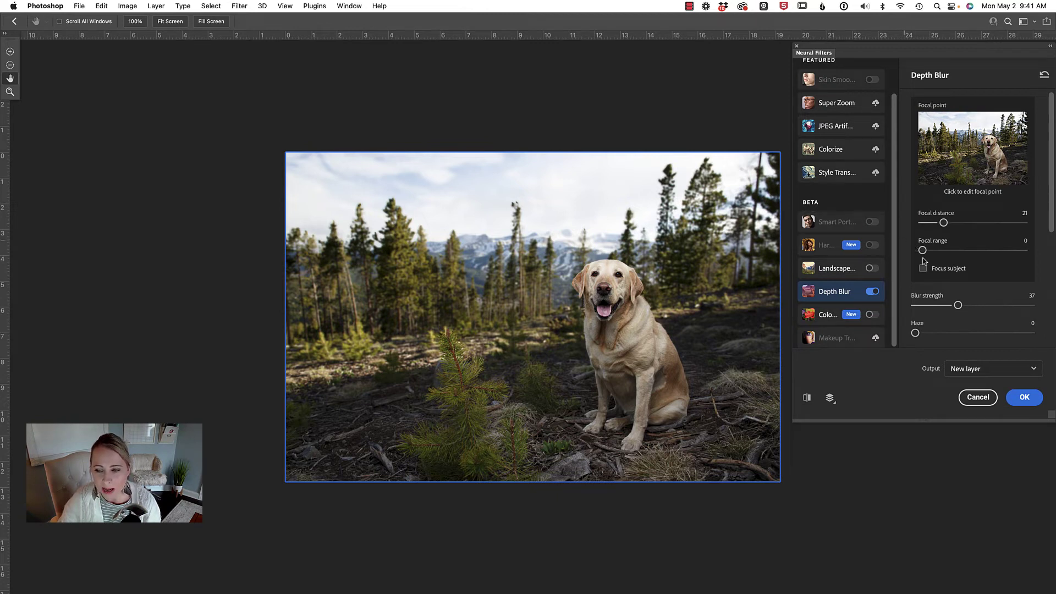
pyautogui.click(1006, 369)
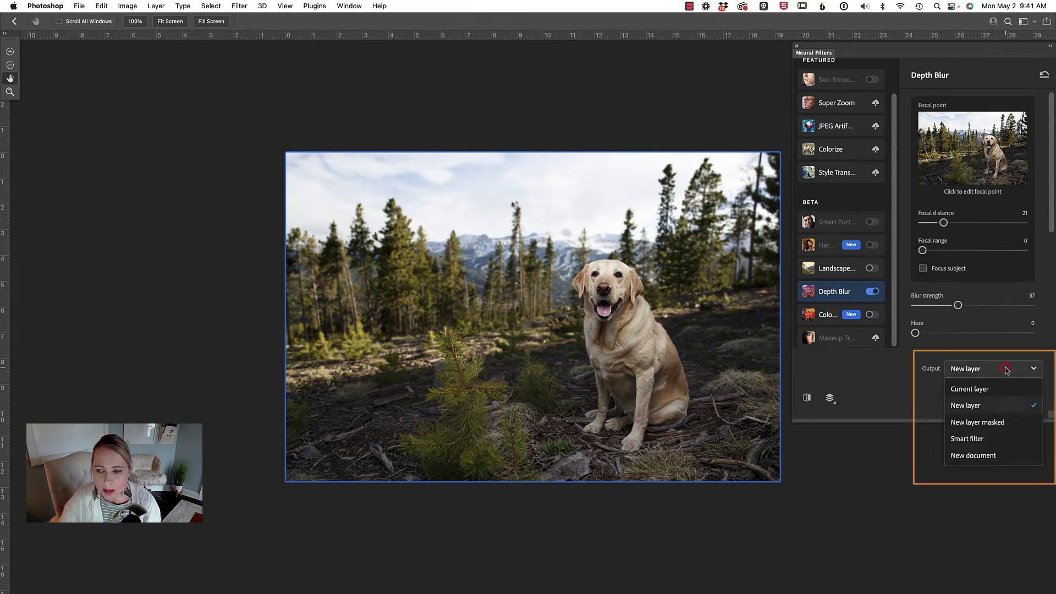
pyautogui.click(1015, 426)
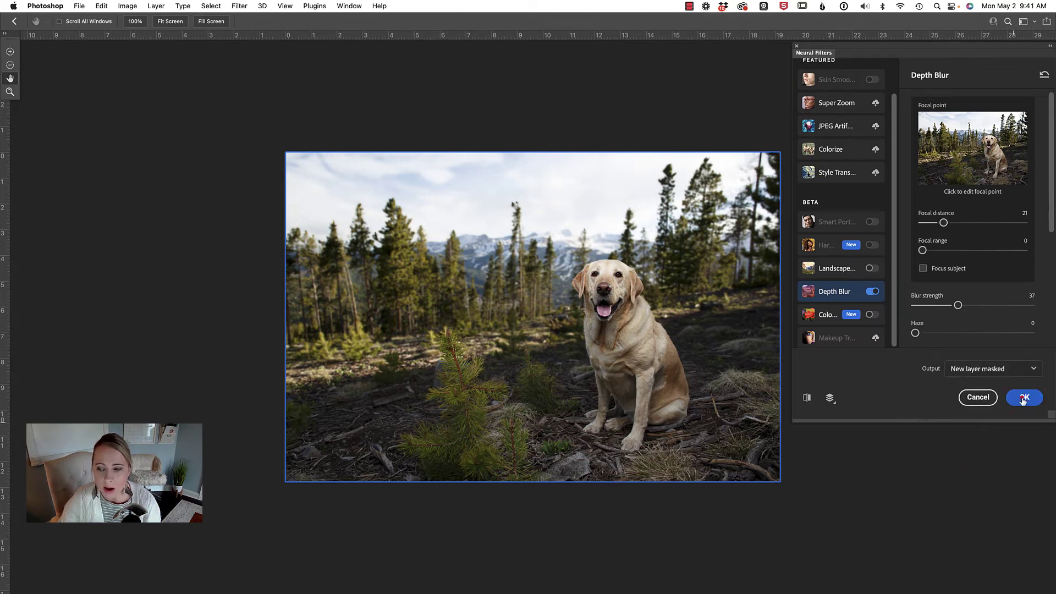
pyautogui.click(1023, 398)
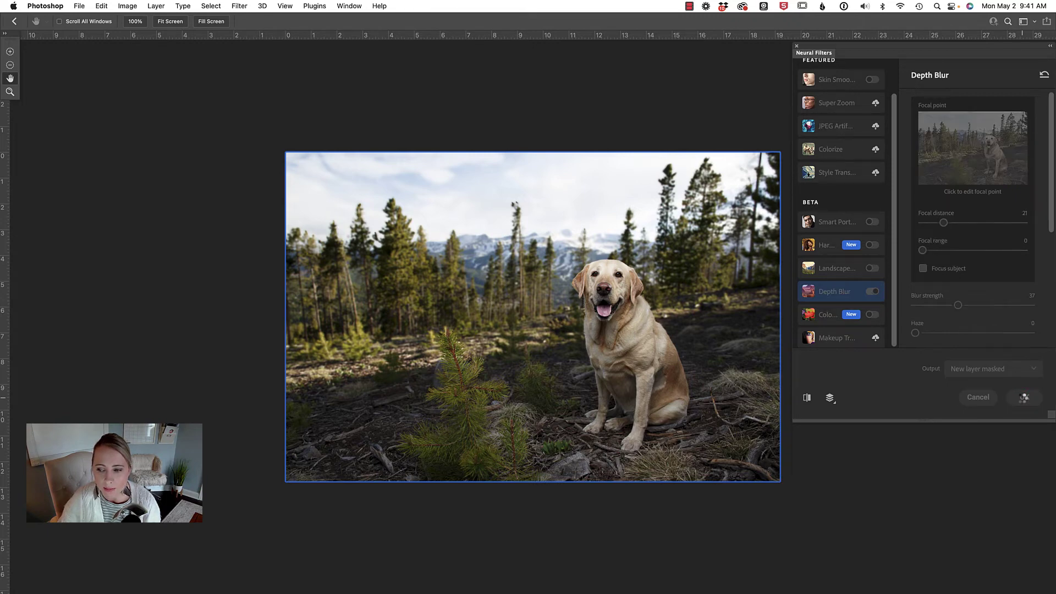
pyautogui.click(818, 235)
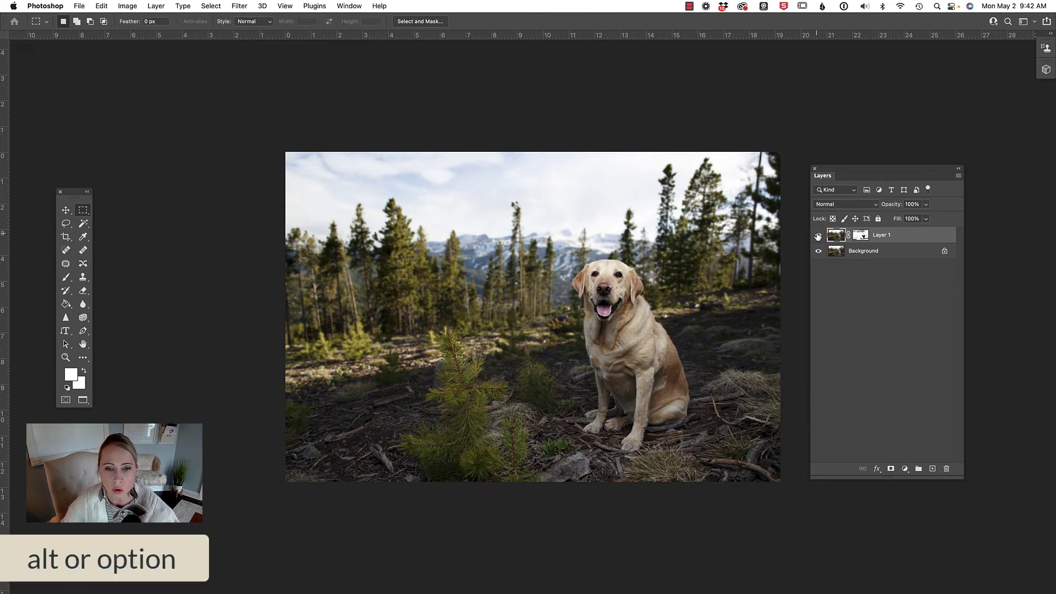
# Alt-click Layer 1's mask thumbnail to display the mask alone on the canvas.
pyautogui.keyDown('alt'); pyautogui.click(862, 235); pyautogui.keyUp('alt')
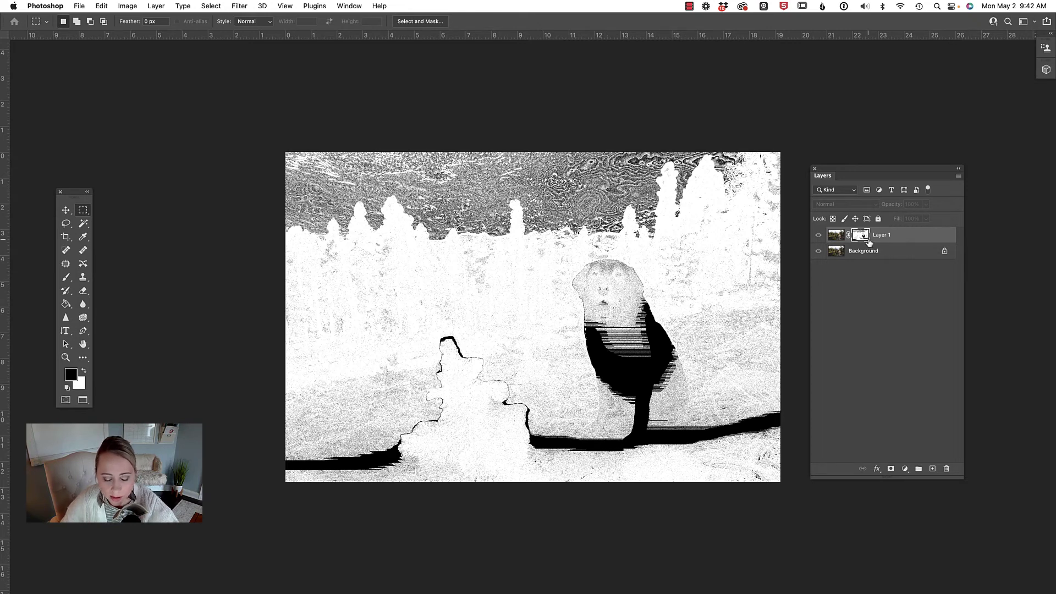
# Use a black Brush enlarged to 800 px to paint the dog area on Layer 1's mask.
pyautogui.press('b')
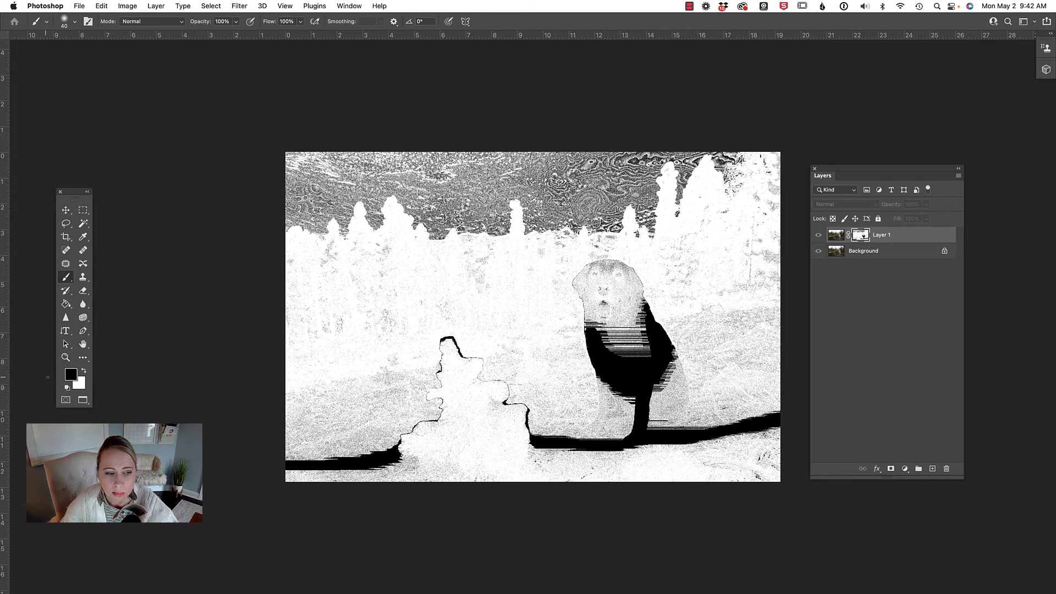
pyautogui.click(75, 376)
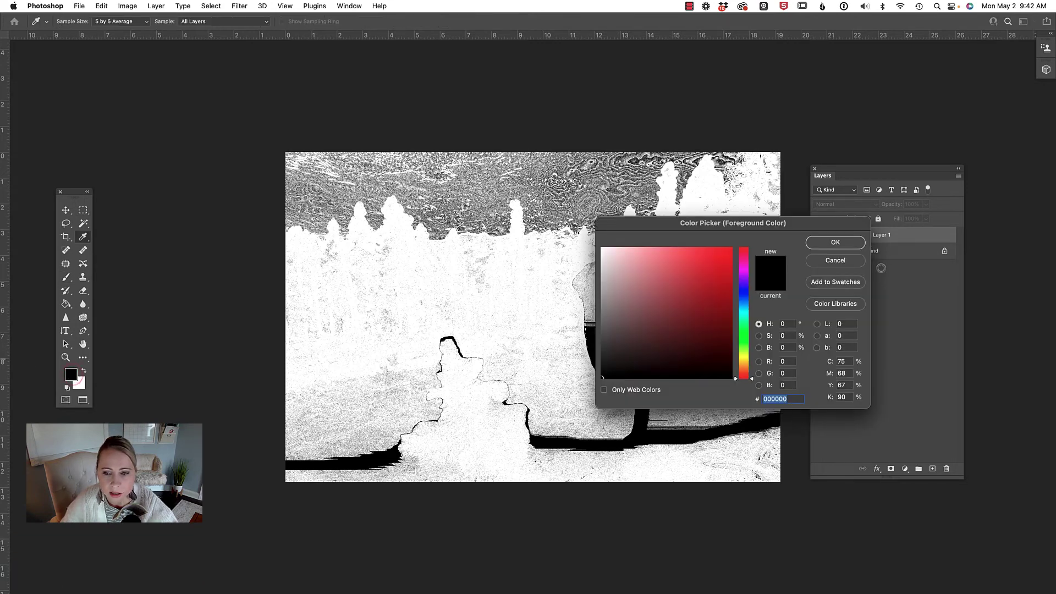
pyautogui.click(831, 242)
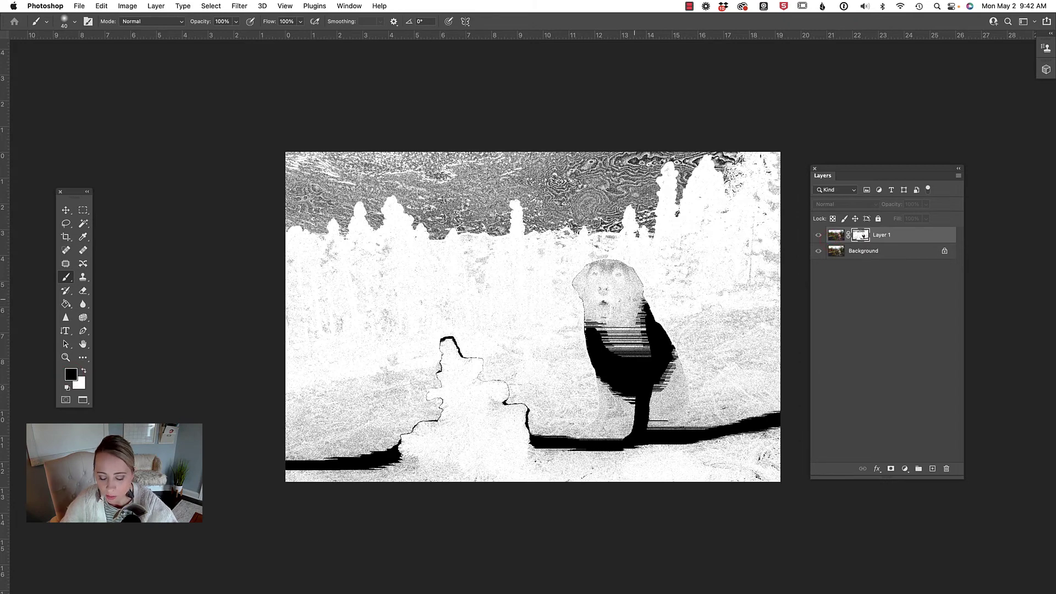
pyautogui.press(']')
pyautogui.press(']')
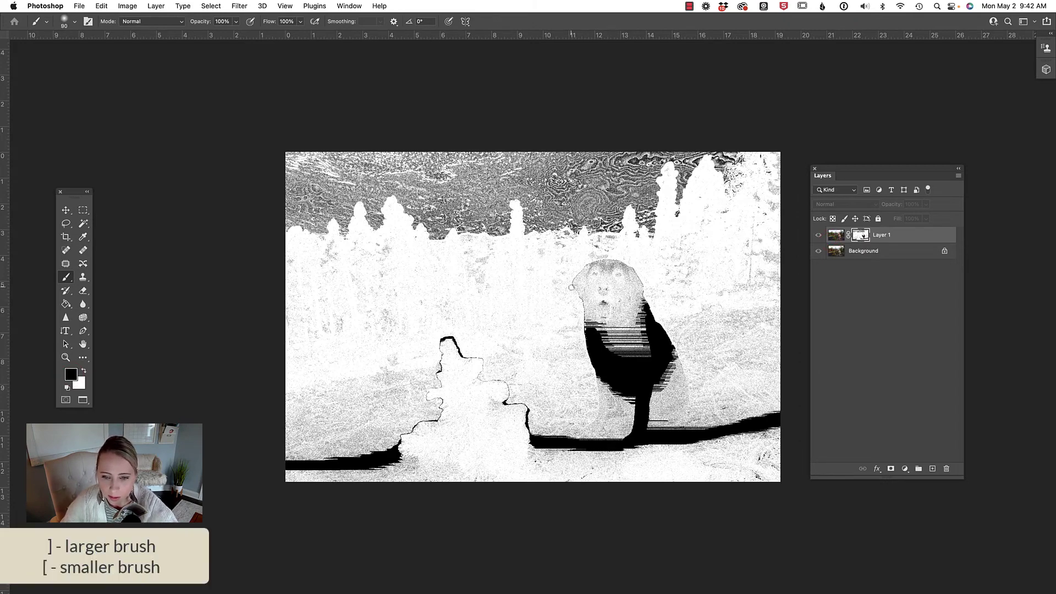
pyautogui.moveTo(601, 287)
pyautogui.mouseDown()
pyautogui.moveTo(614, 334)
pyautogui.moveTo(618, 288)
pyautogui.moveTo(635, 363)
pyautogui.moveTo(628, 302)
pyautogui.moveTo(606, 272)
pyautogui.moveTo(600, 302)
pyautogui.moveTo(644, 391)
pyautogui.moveTo(656, 373)
pyautogui.moveTo(677, 381)
pyautogui.moveTo(658, 398)
pyautogui.moveTo(620, 381)
pyautogui.moveTo(624, 410)
pyautogui.moveTo(620, 344)
pyautogui.mouseUp()
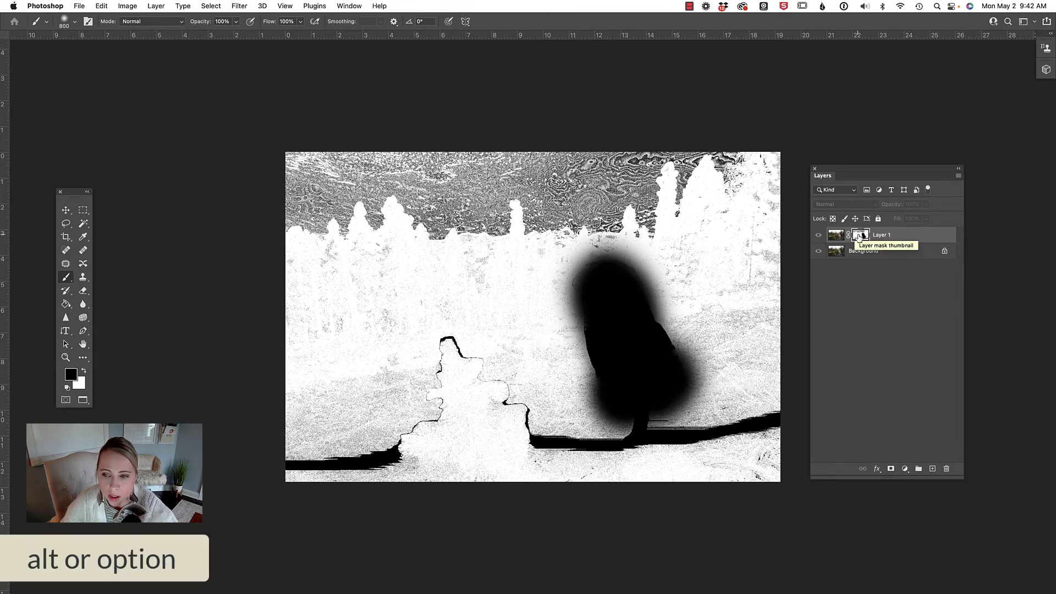
# Return to the normal photo view and toggle Layer 1's visibility to compare the blur.
pyautogui.keyDown('alt'); pyautogui.click(860, 235); pyautogui.keyUp('alt')
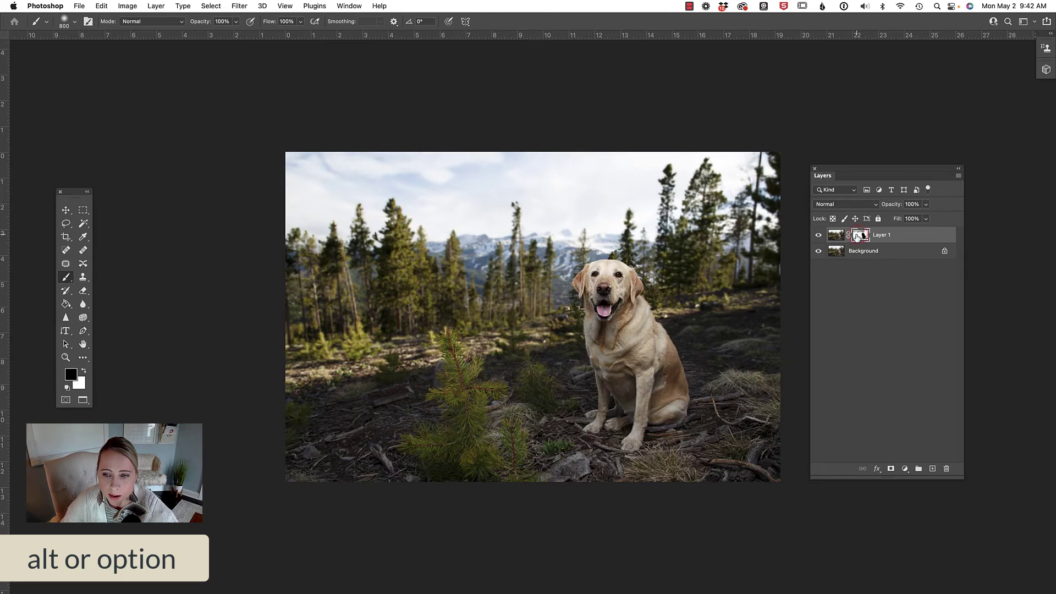
pyautogui.click(819, 236)
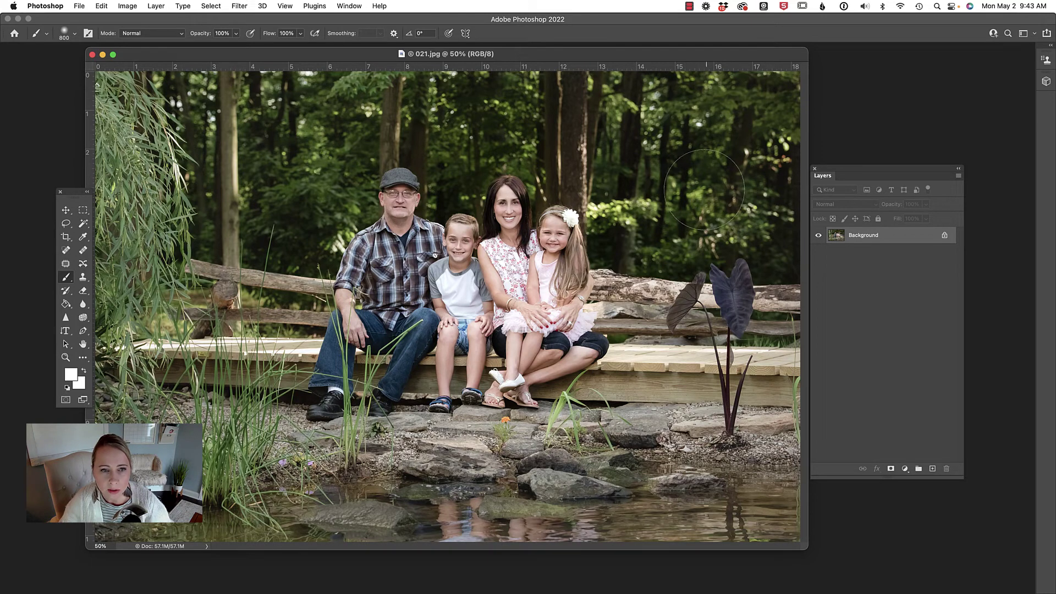
pyautogui.click(236, 6)
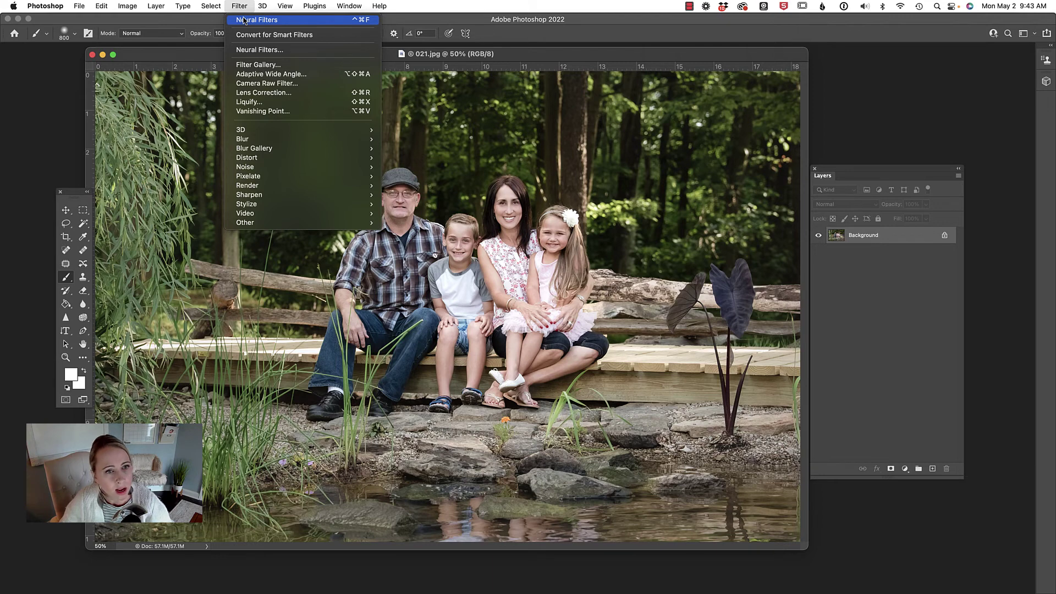
pyautogui.click(245, 19)
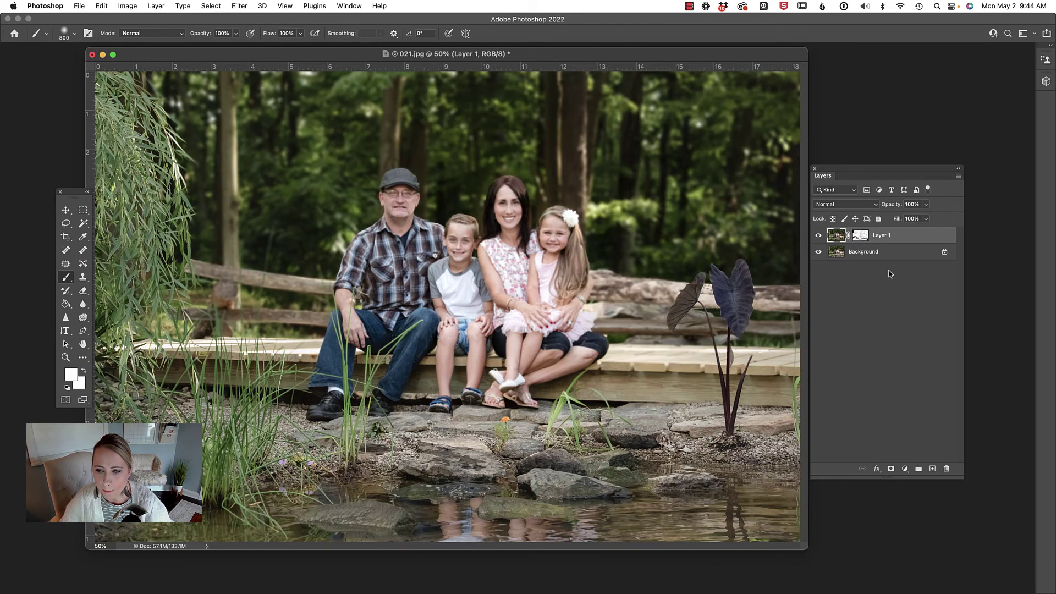
# View Layer 1's mask alone, return to the photo view, and select Layer 1 itself.
pyautogui.keyDown('alt'); pyautogui.click(857, 241); pyautogui.keyUp('alt')
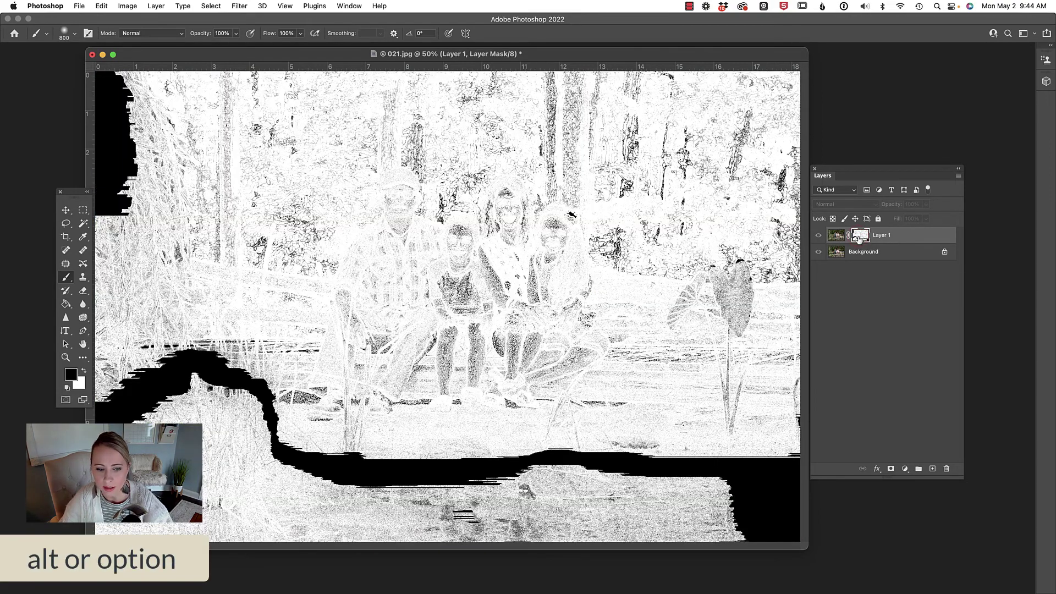
pyautogui.keyDown('alt'); pyautogui.click(860, 240); pyautogui.keyUp('alt')
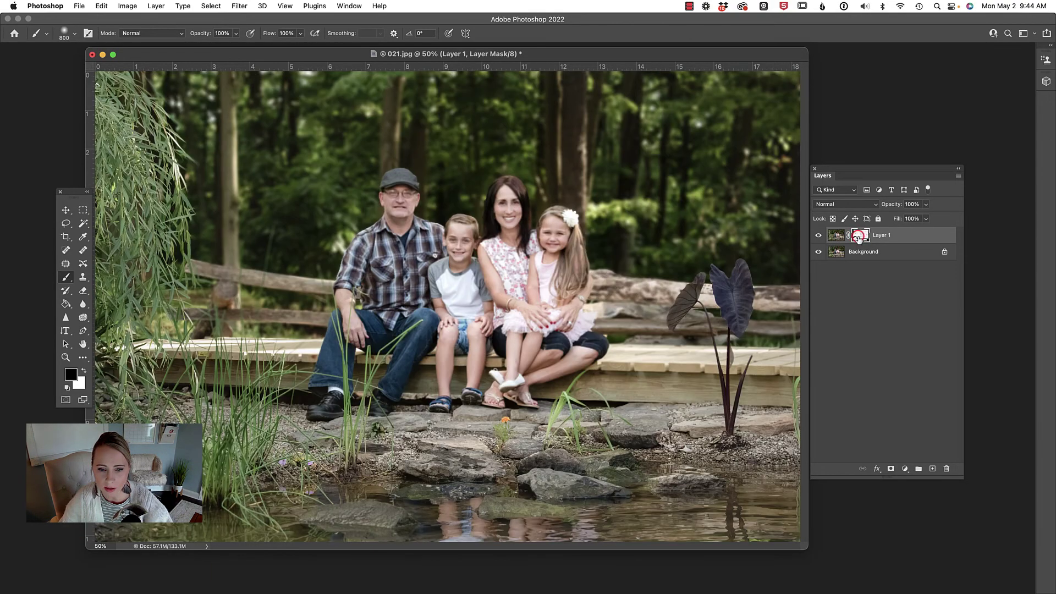
pyautogui.click(918, 241)
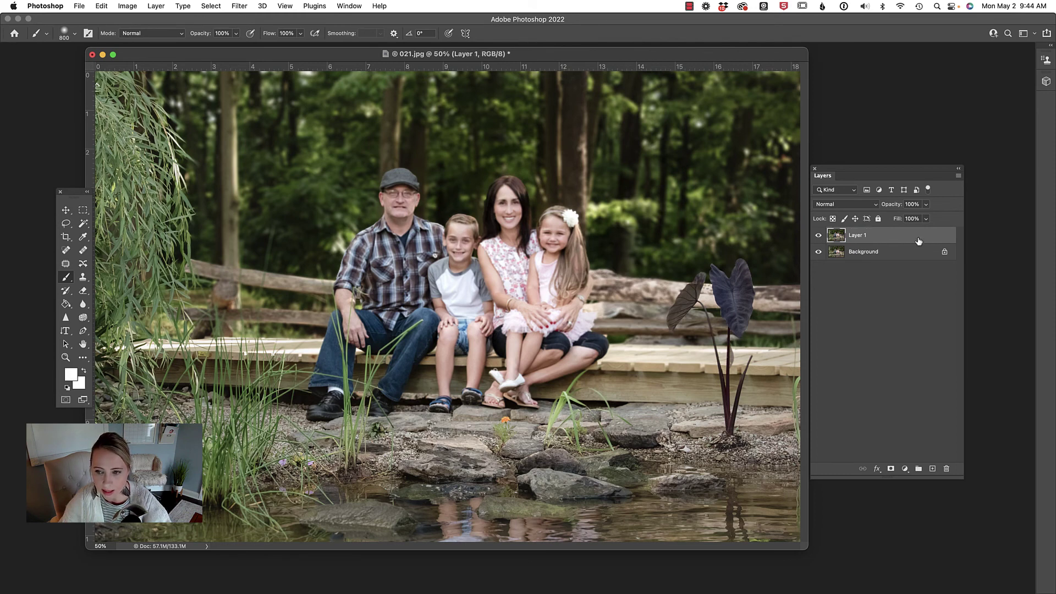
# Undo back to only the Background layer and open Filter > Neural Filters.
pyautogui.press('super+e')
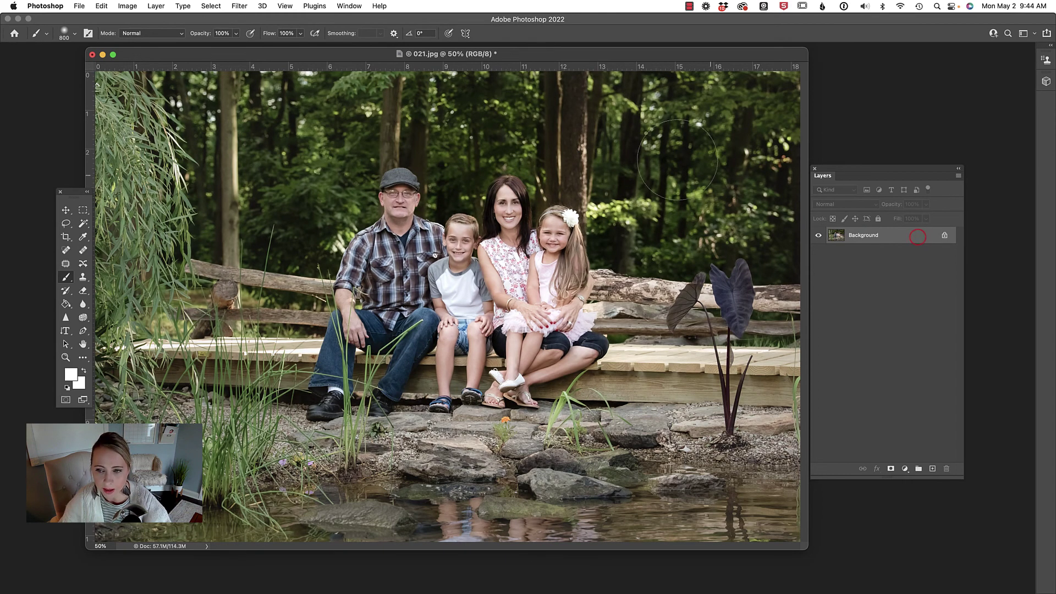
pyautogui.click(240, 6)
pyautogui.click(262, 50)
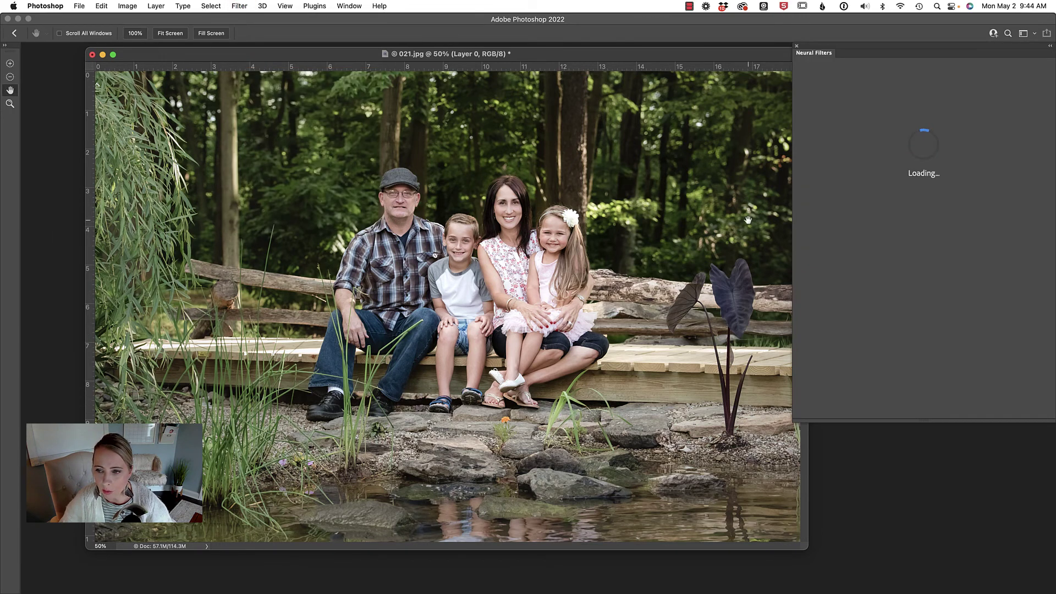
# Apply Depth Blur at blur strength 25 as a new masked layer and compare Layer 1's visibility.
pyautogui.click(873, 331)
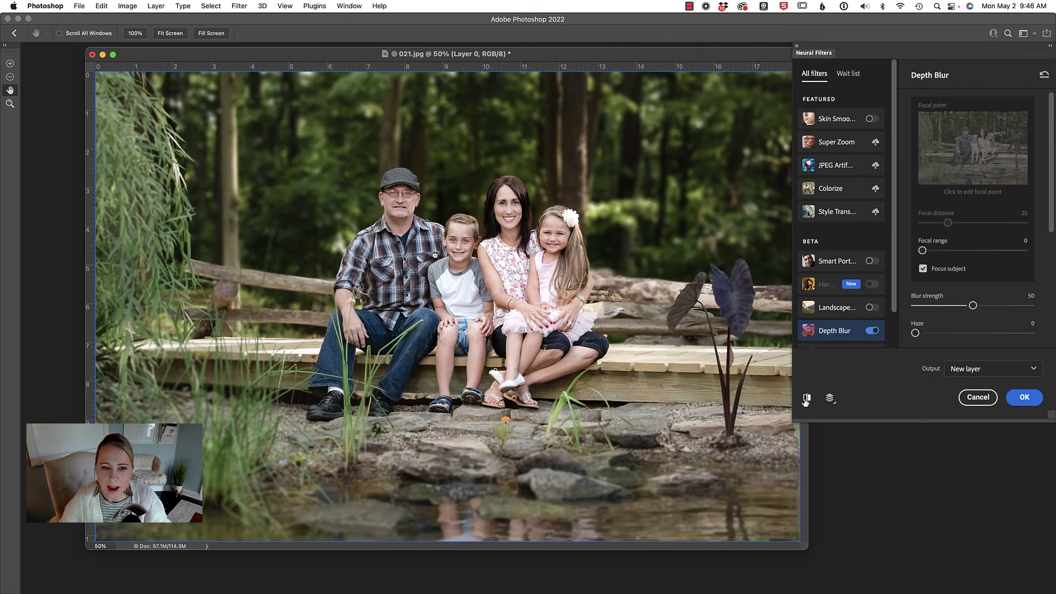
pyautogui.click(807, 399)
pyautogui.click(807, 399)
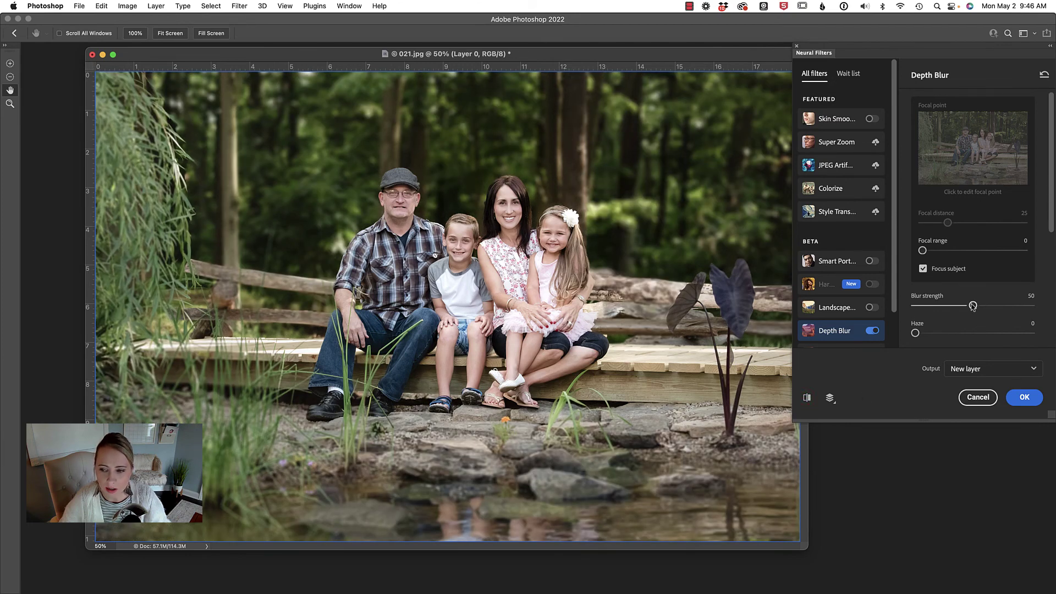
pyautogui.moveTo(972, 306); pyautogui.dragTo(944, 306)
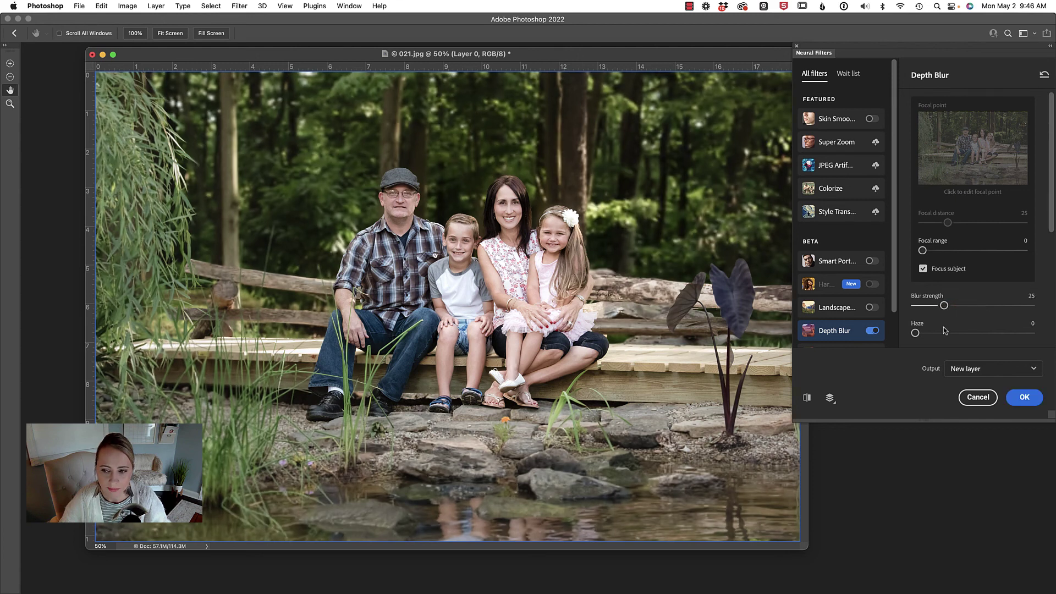
pyautogui.click(989, 369)
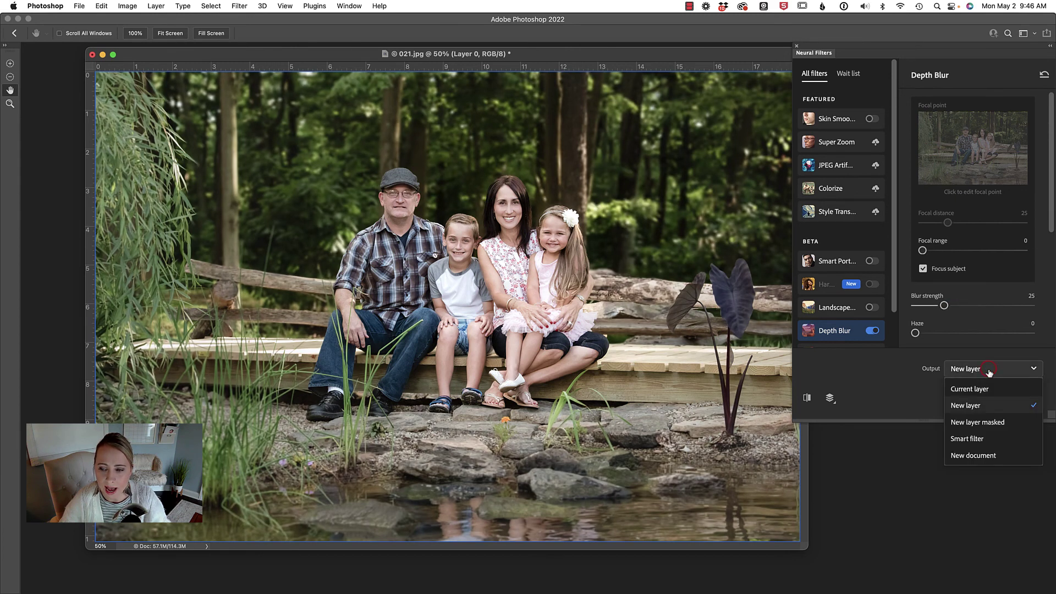
pyautogui.click(986, 423)
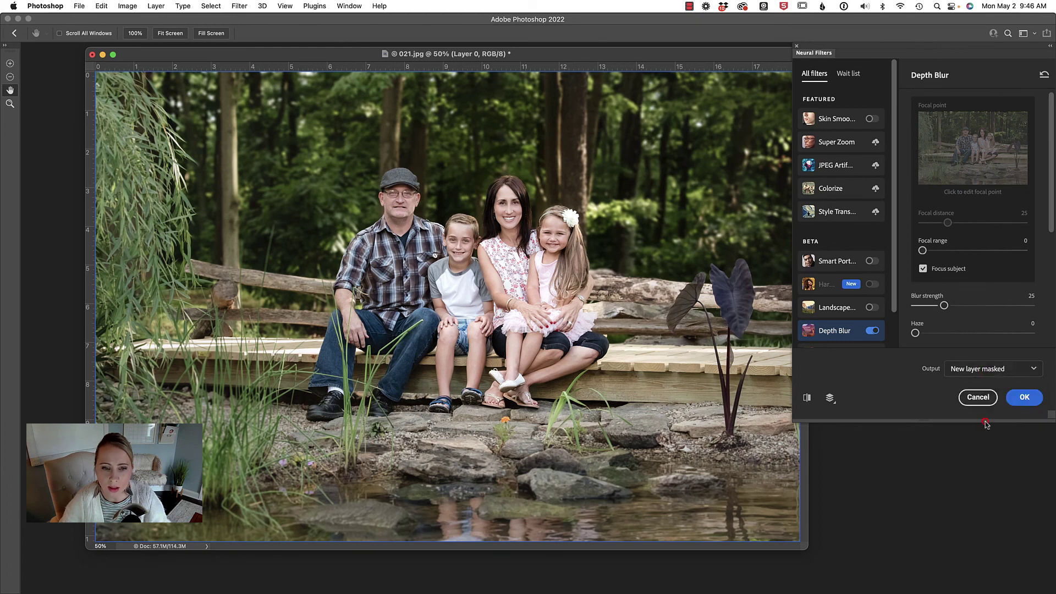
pyautogui.click(1022, 401)
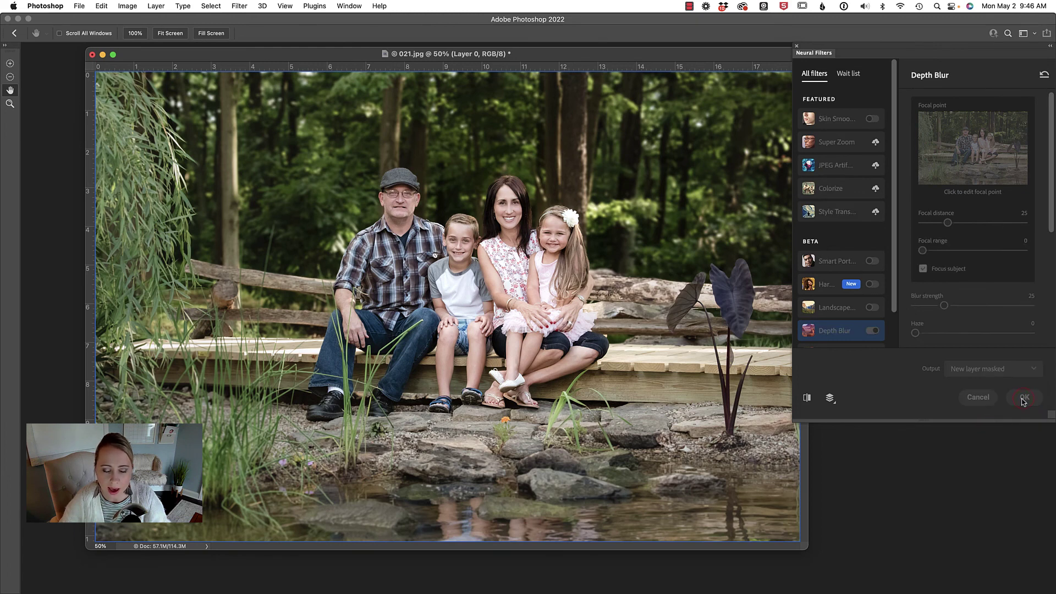
pyautogui.click(818, 236)
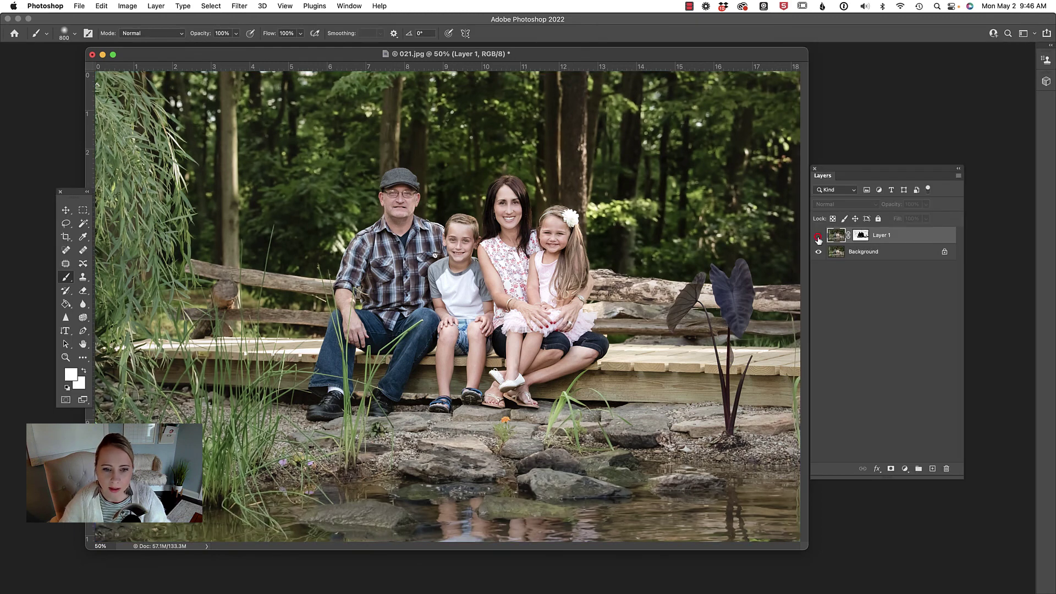
pyautogui.keyDown('alt'); pyautogui.click(858, 236); pyautogui.keyUp('alt')
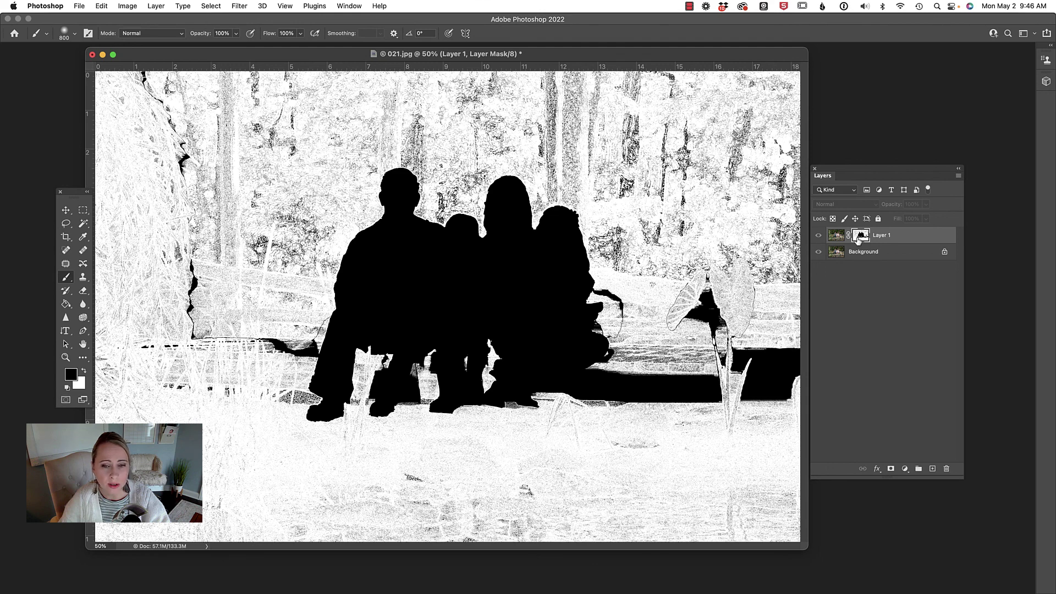
pyautogui.keyDown('alt'); pyautogui.click(858, 239); pyautogui.keyUp('alt')
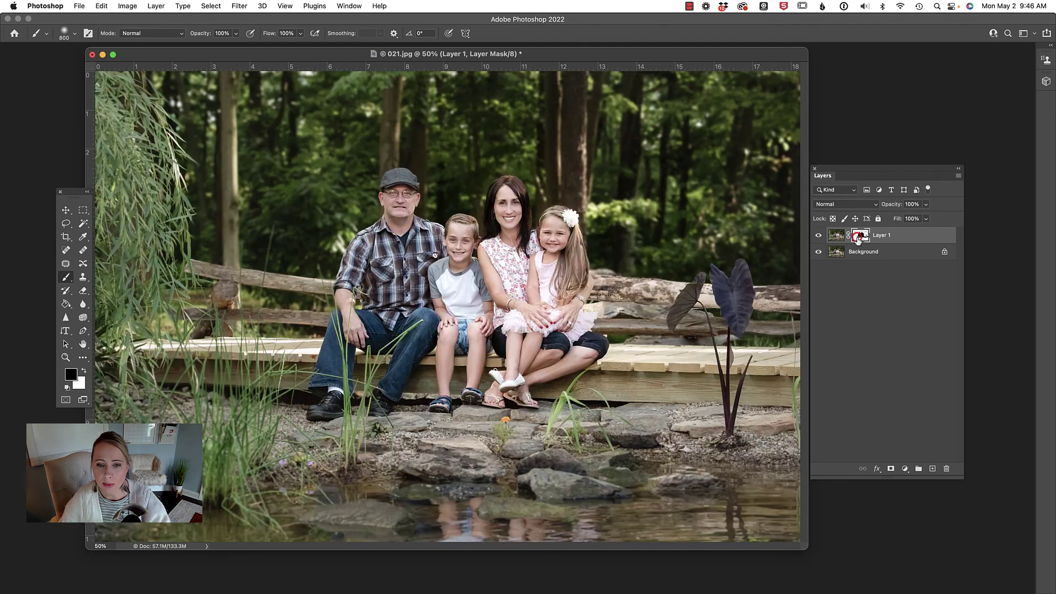